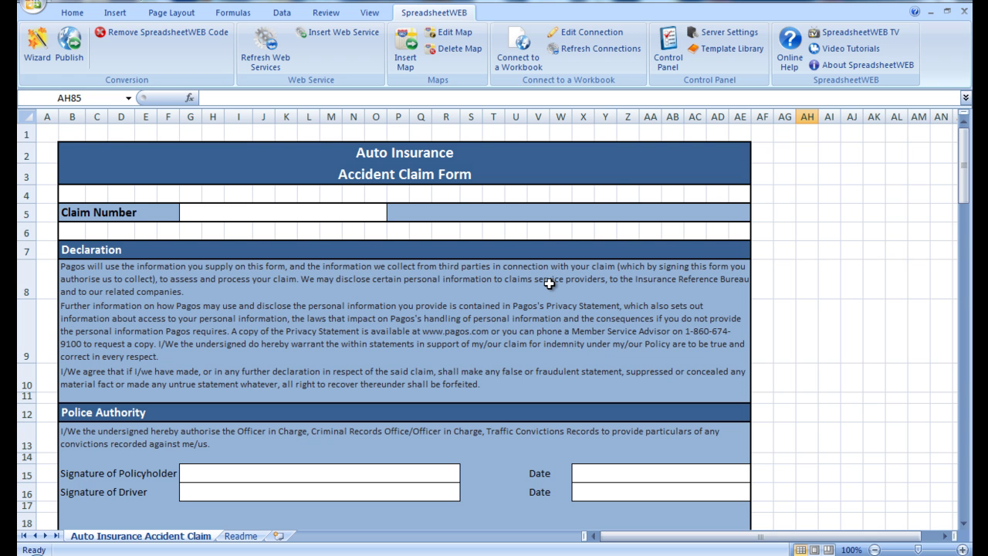
- Examine the Auto Insurance Accident Claim form from its header through to the accident description and attachment fields
{"action": "scroll", "coordinate": [549, 283], "scroll_direction": "down", "scroll_amount": 1}
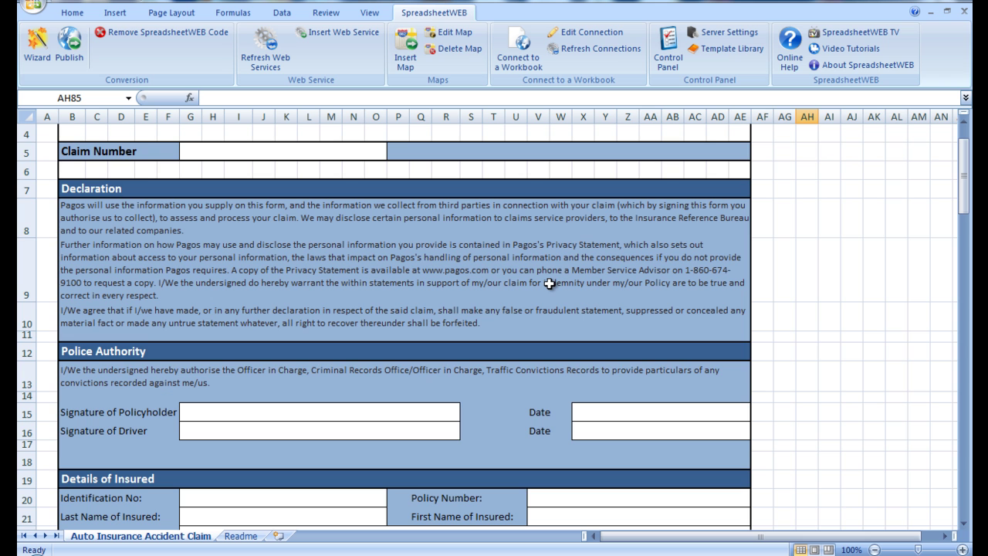
{"action": "scroll", "coordinate": [549, 284], "scroll_direction": "down", "scroll_amount": 3}
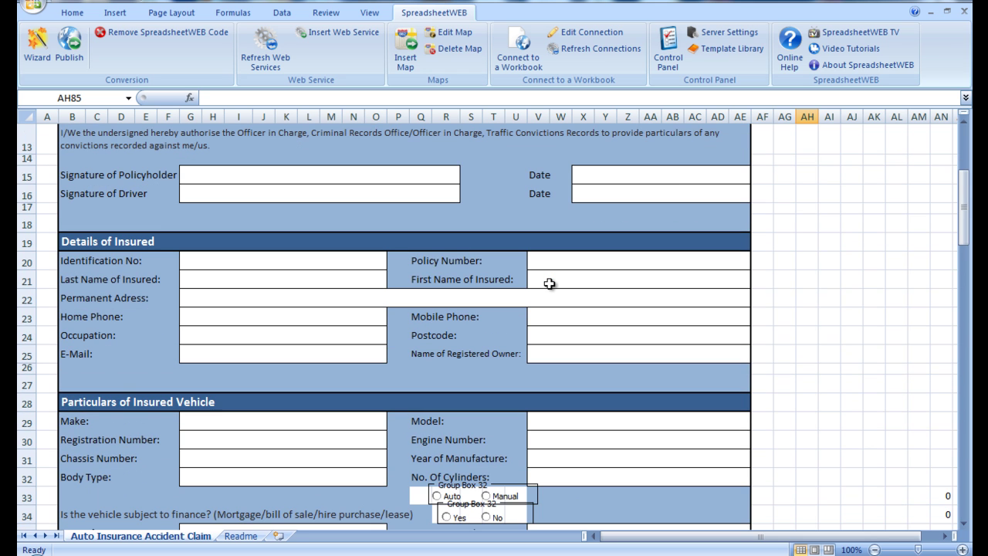
{"action": "scroll", "coordinate": [549, 283], "scroll_direction": "down", "scroll_amount": 2}
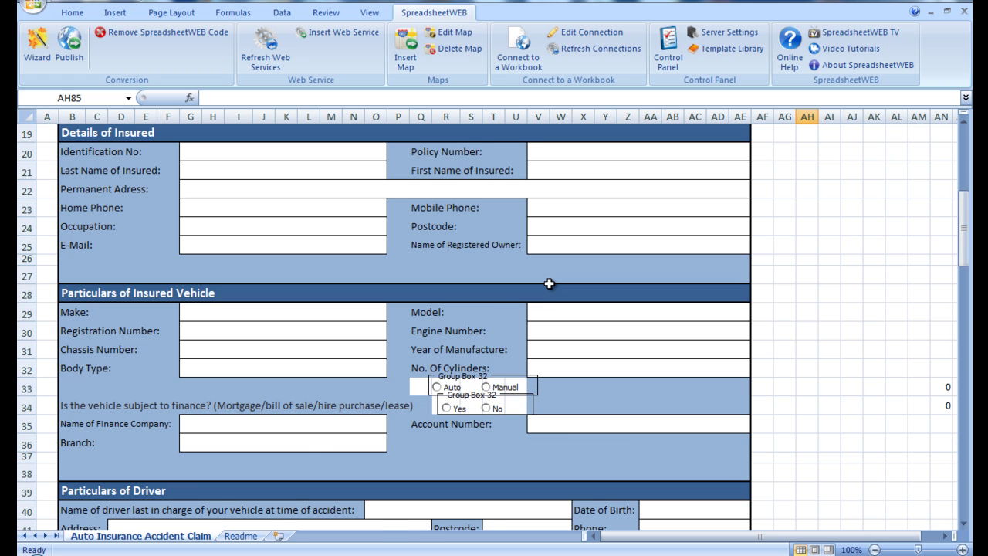
{"action": "scroll", "coordinate": [549, 283], "scroll_direction": "down", "scroll_amount": 1}
{"action": "scroll", "coordinate": [549, 283], "scroll_direction": "down", "scroll_amount": 20}
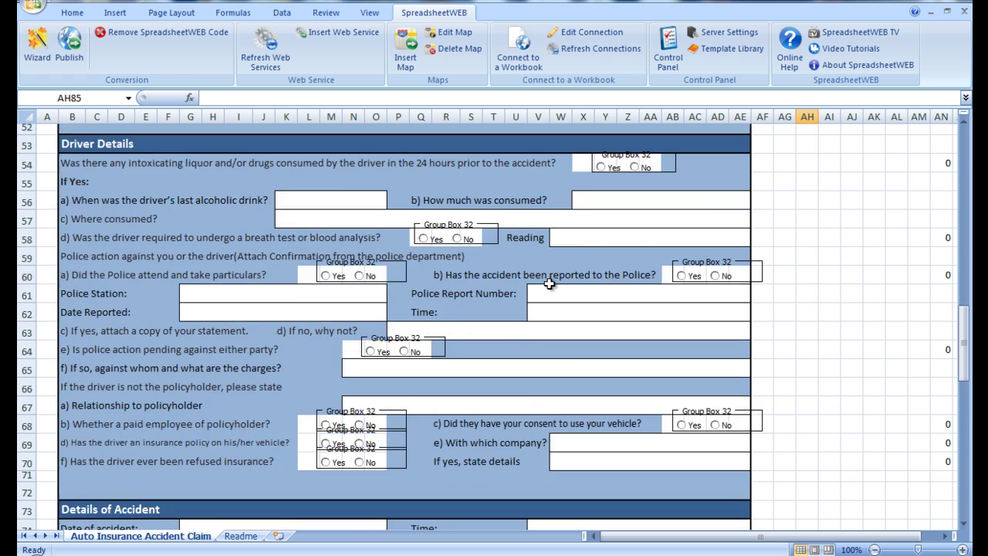
{"action": "scroll", "coordinate": [549, 284], "scroll_direction": "down", "scroll_amount": 5}
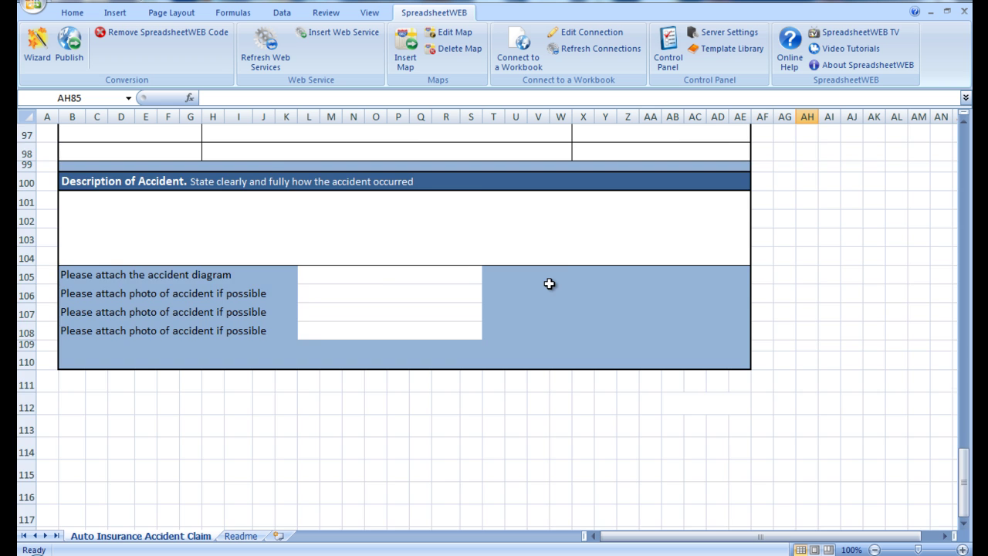
{"action": "scroll", "coordinate": [549, 283], "scroll_direction": "up", "scroll_amount": 20}
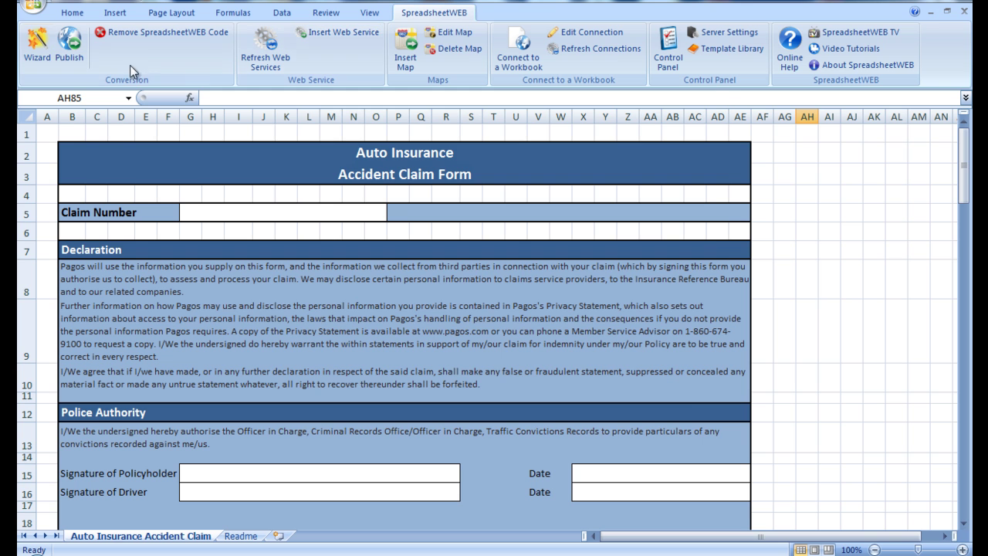
- Convert the claim form workbook into a web application with the SpreadsheetWEB Wizard, finishing without uploading it
{"action": "left_click", "coordinate": [35, 50]}
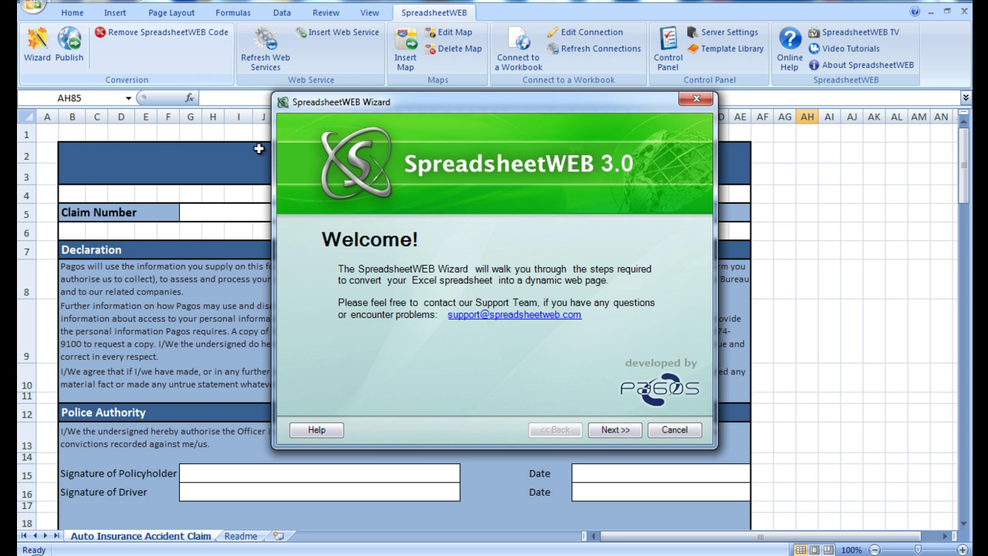
{"action": "left_click", "coordinate": [607, 433]}
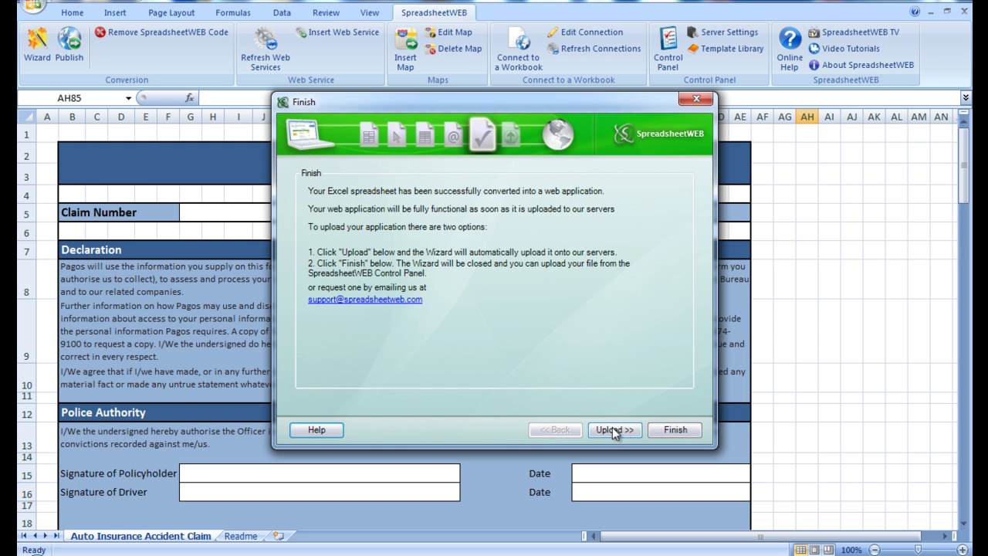
{"action": "left_click", "coordinate": [671, 430]}
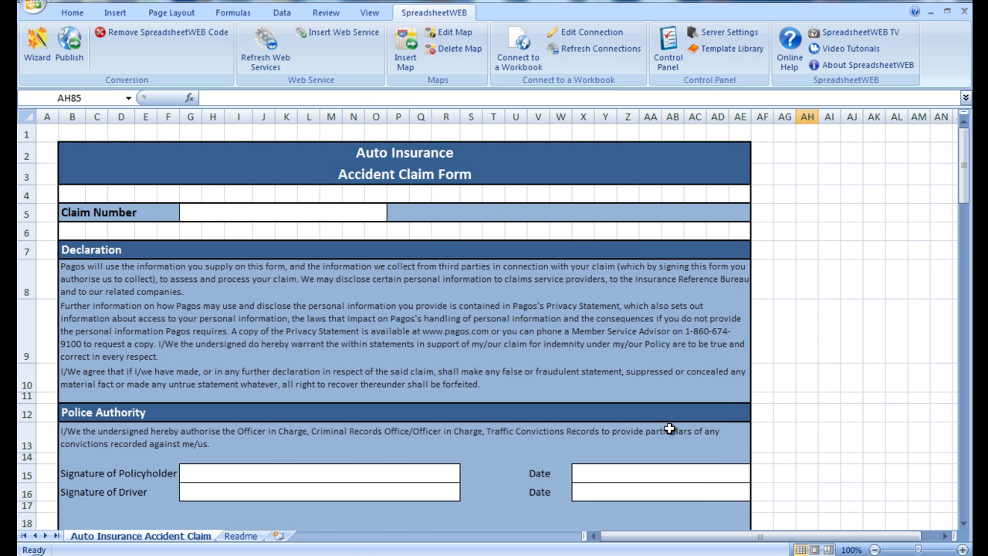
{"action": "left_click", "coordinate": [669, 429]}
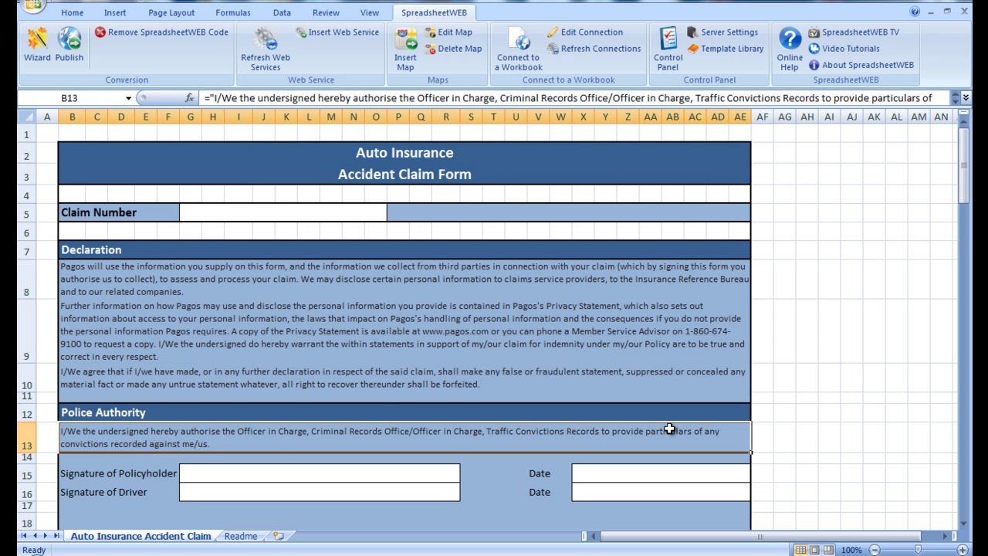
- Save the converted claim form workbook
{"action": "left_click", "coordinate": [33, 7]}
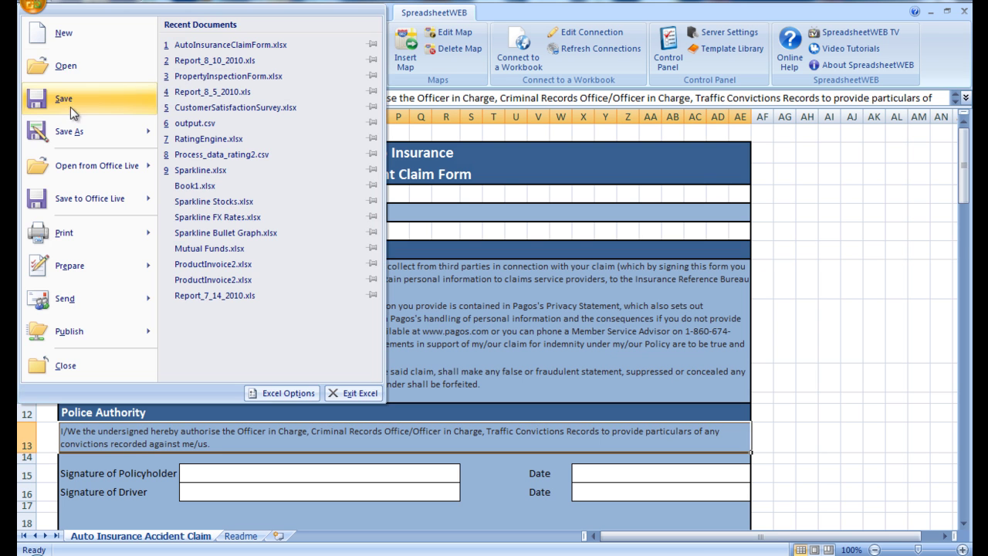
{"action": "left_click", "coordinate": [71, 107]}
{"action": "left_click", "coordinate": [260, 284]}
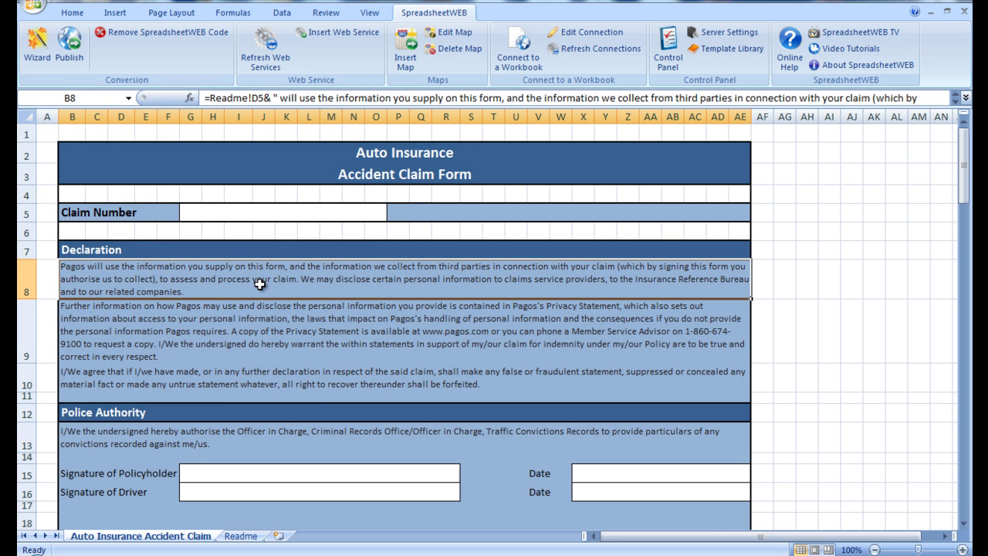
- Switch to Firefox and sign in to the SpreadsheetWEB Control Panel with the prefilled credentials
{"action": "key", "text": "alt+Tab"}
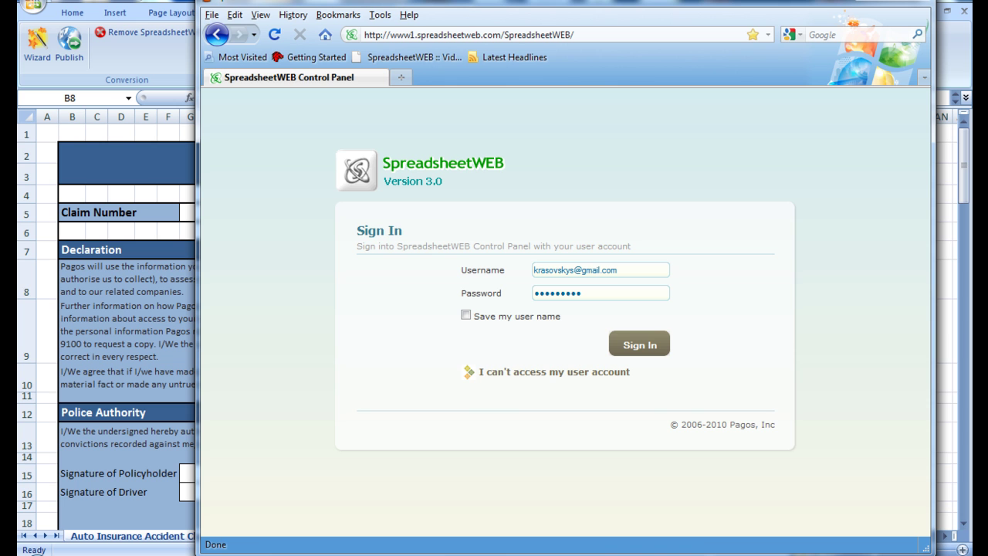
{"action": "left_click", "coordinate": [645, 352]}
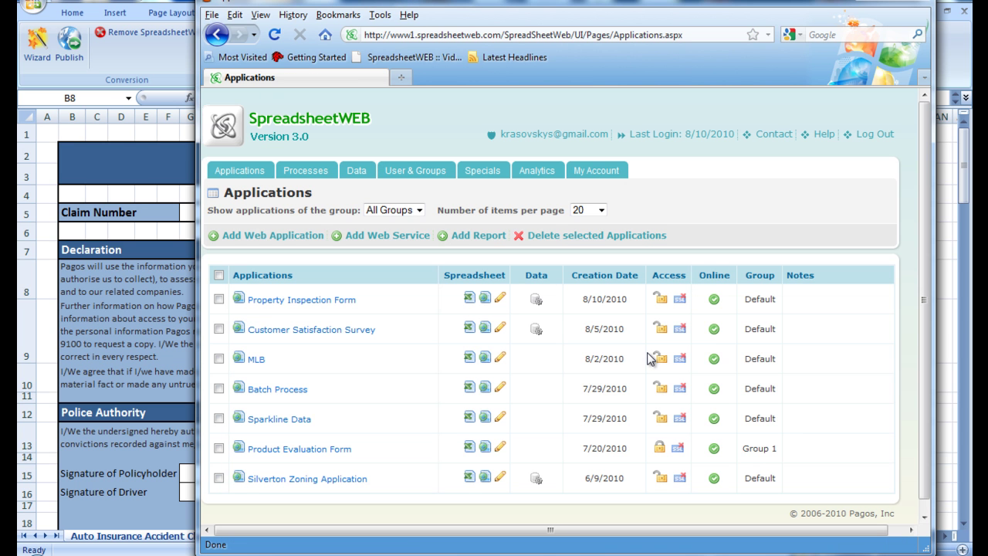
- Add a web application named "Auto Insurance Claim Report" using the saved claim form workbook, assign it to the Default group, and save it
{"action": "left_click", "coordinate": [266, 236]}
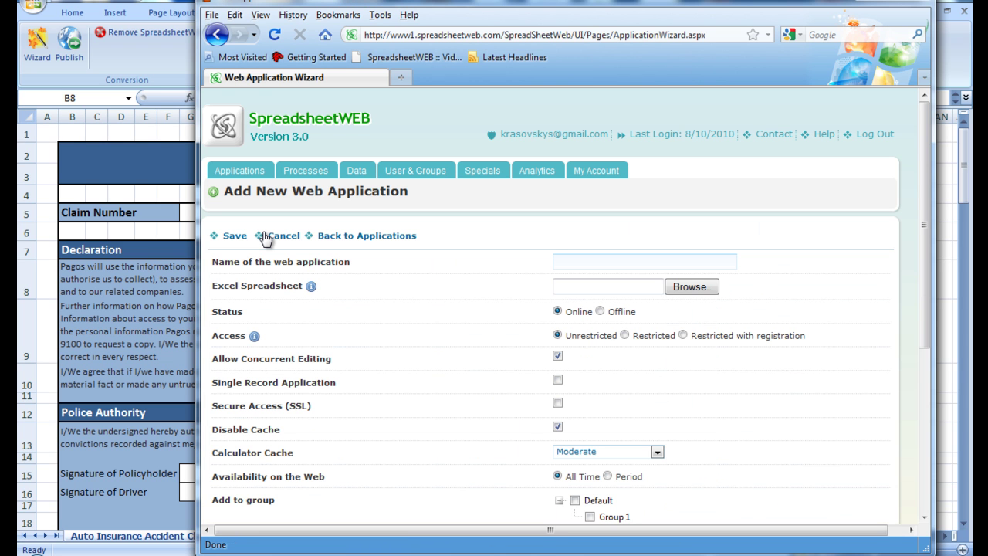
{"action": "left_click", "coordinate": [589, 264]}
{"action": "type", "text": "Auto Insurance Claim Report"}
{"action": "left_click", "coordinate": [709, 287]}
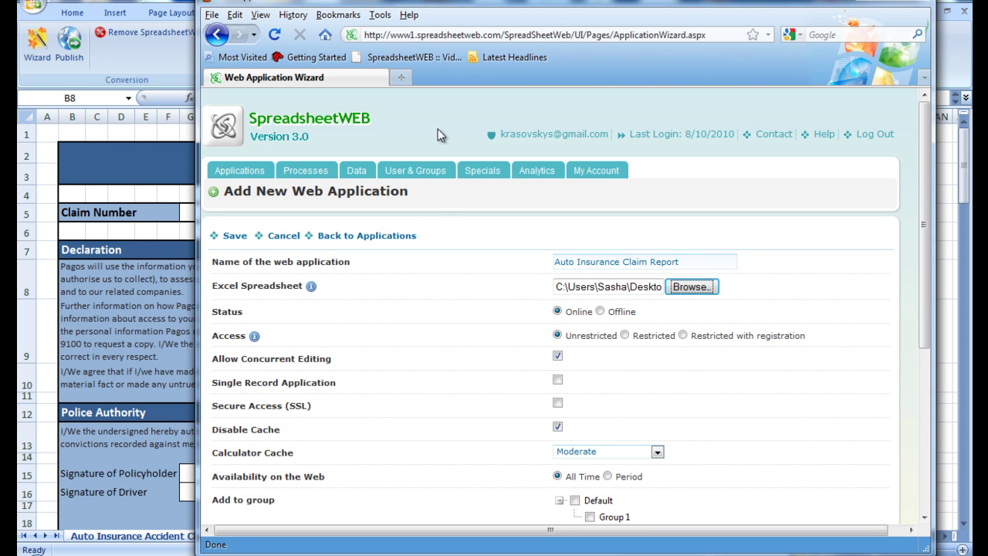
{"action": "scroll", "coordinate": [467, 332], "scroll_direction": "down", "scroll_amount": 5}
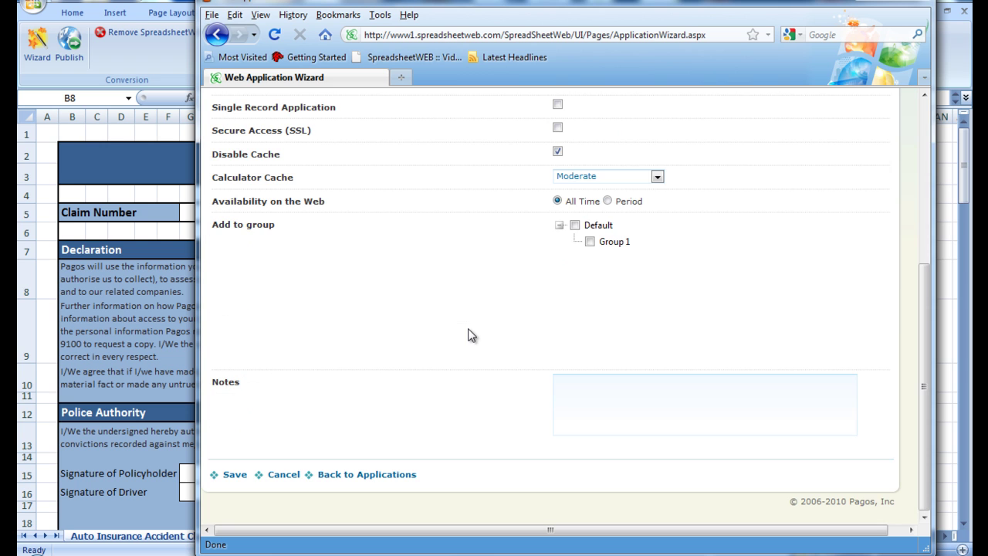
{"action": "left_click", "coordinate": [576, 225]}
{"action": "left_click", "coordinate": [234, 474]}
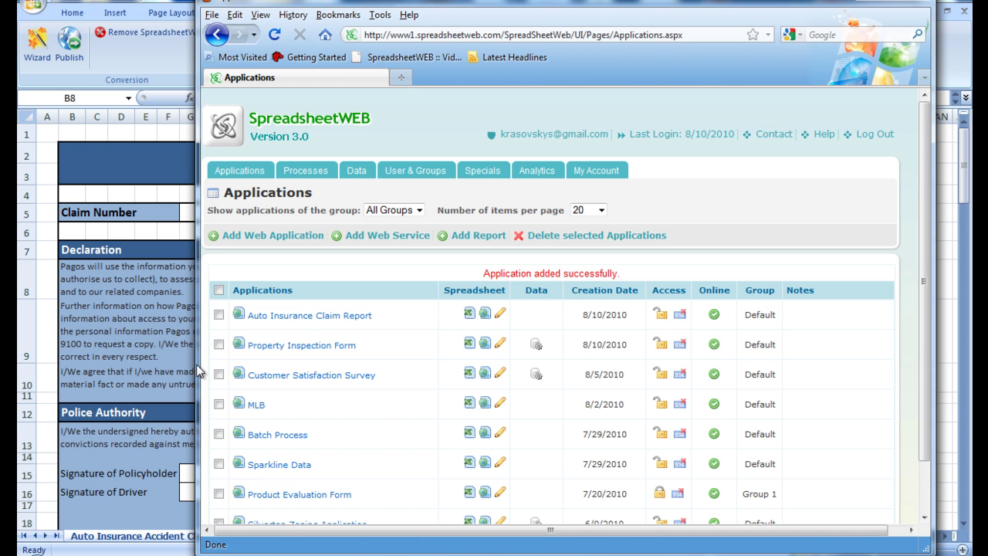
- Open the Auto Insurance Claim Report application and proceed through the declaration, insured, vehicle and driver pages to the accident details page
{"action": "left_click", "coordinate": [276, 316]}
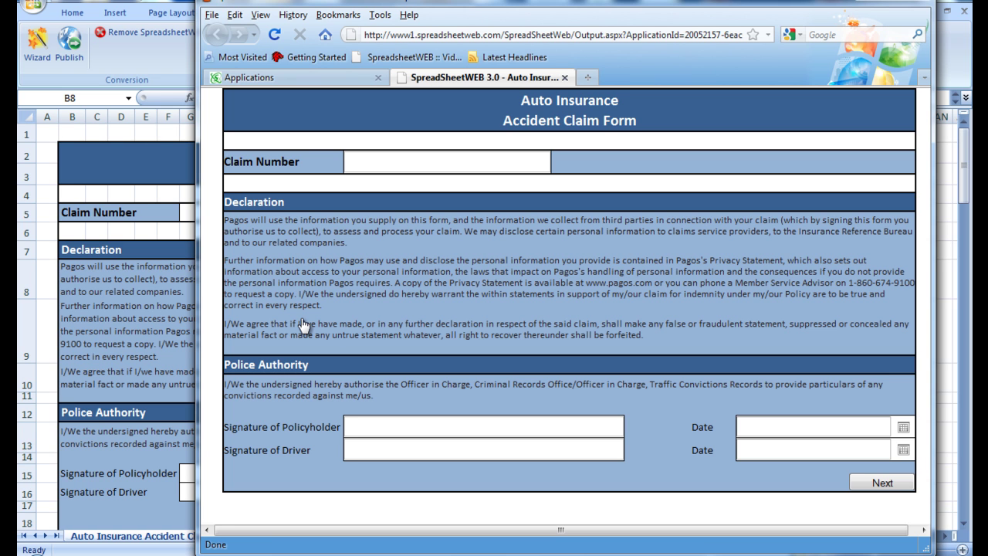
{"action": "left_click", "coordinate": [884, 482]}
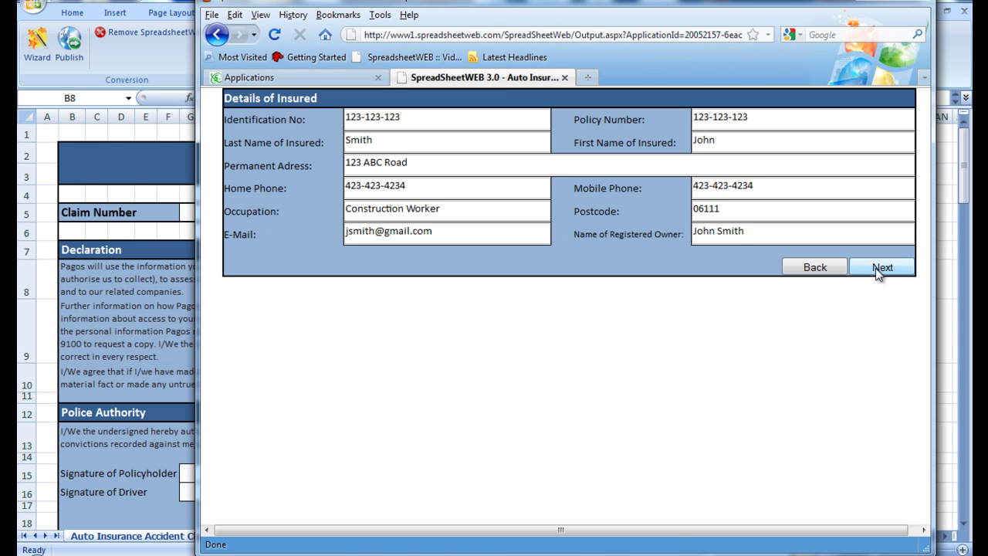
{"action": "left_click", "coordinate": [880, 269]}
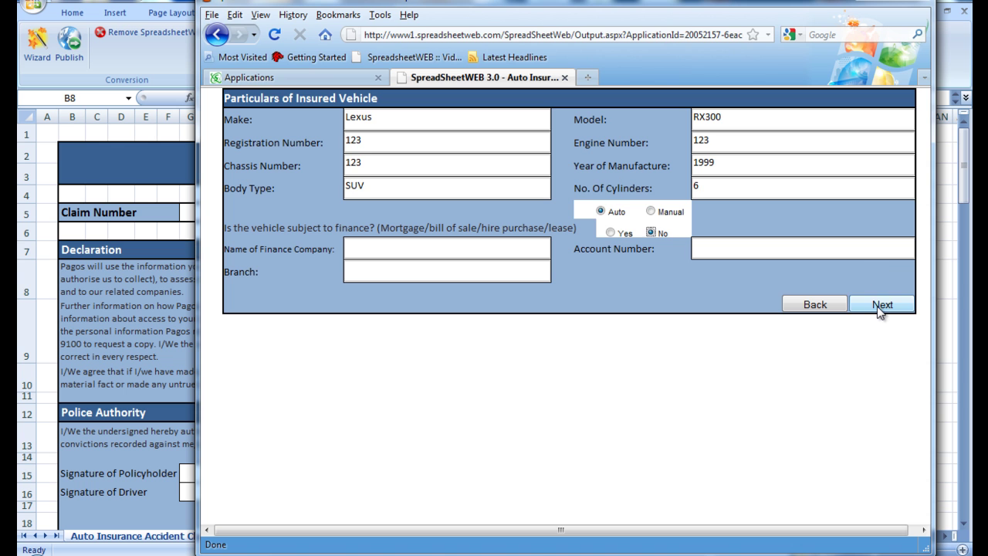
{"action": "left_click", "coordinate": [880, 306]}
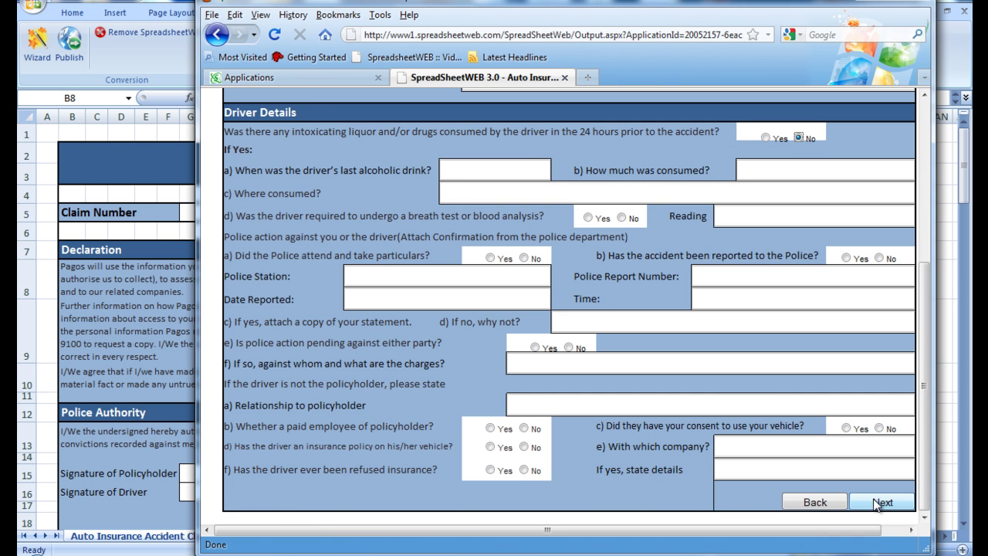
{"action": "left_click", "coordinate": [881, 504]}
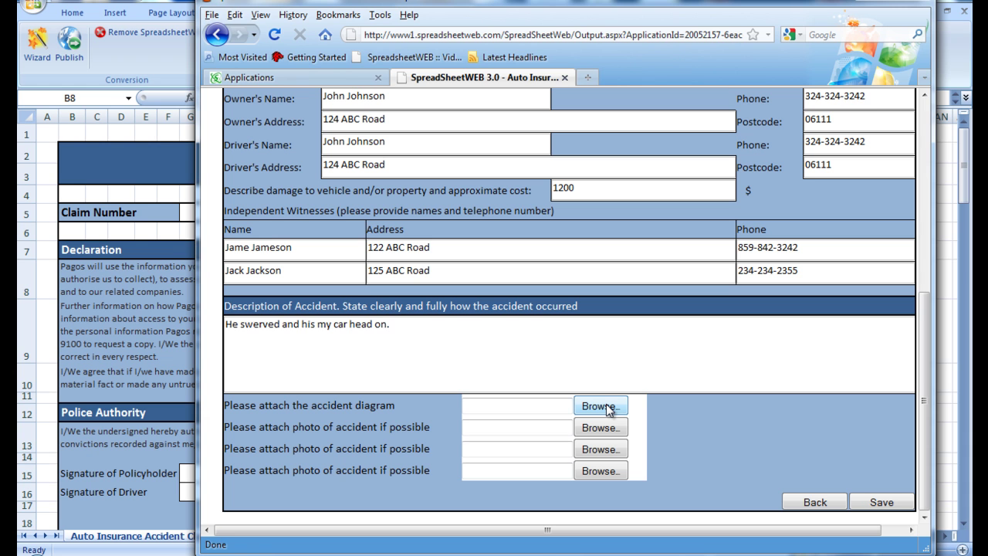
- Attach ferrari+car+crash+3.jpg as the accident diagram and car-crash006.jpg as the first accident photo, and submit the claim
{"action": "left_click", "coordinate": [601, 407]}
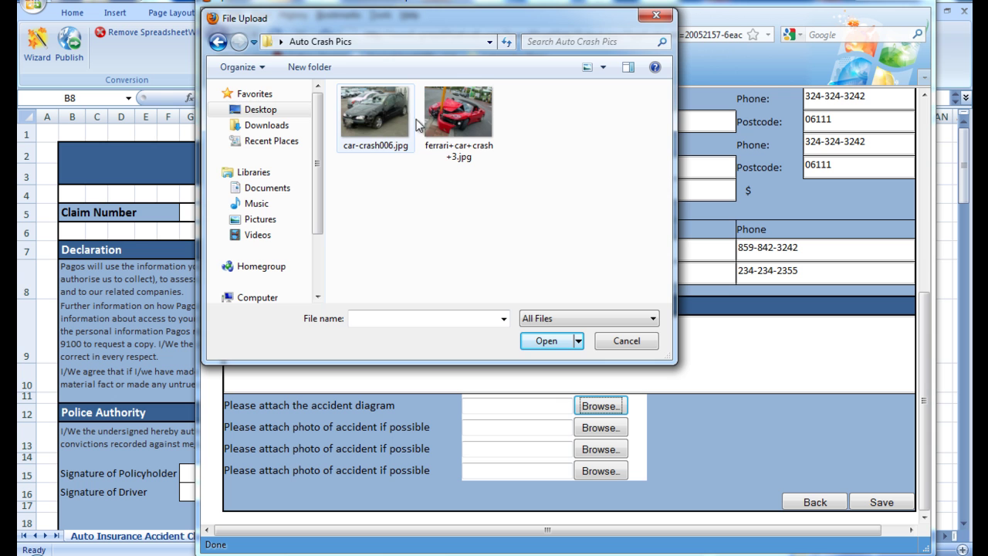
{"action": "double_click", "coordinate": [473, 108]}
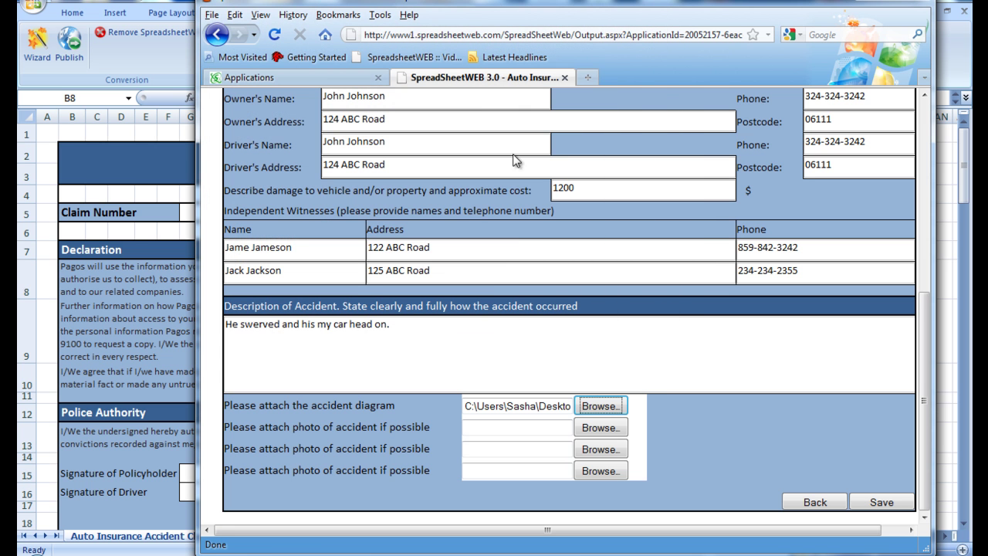
{"action": "left_click", "coordinate": [592, 428]}
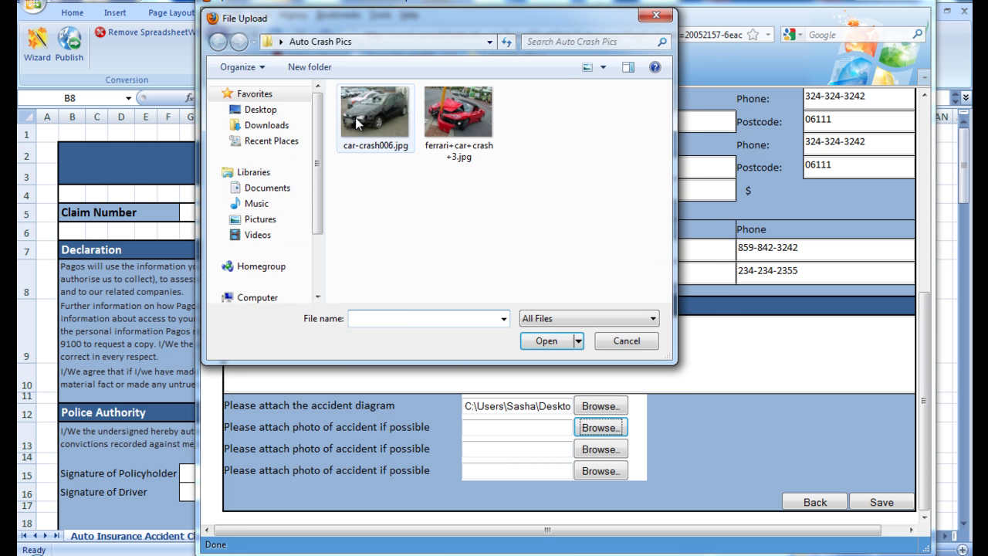
{"action": "double_click", "coordinate": [376, 114]}
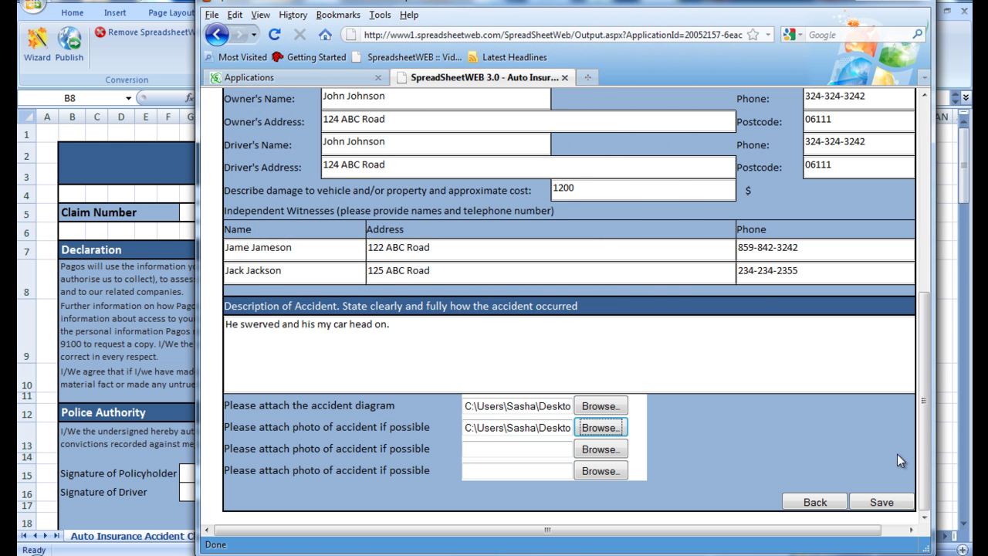
{"action": "left_click", "coordinate": [881, 503]}
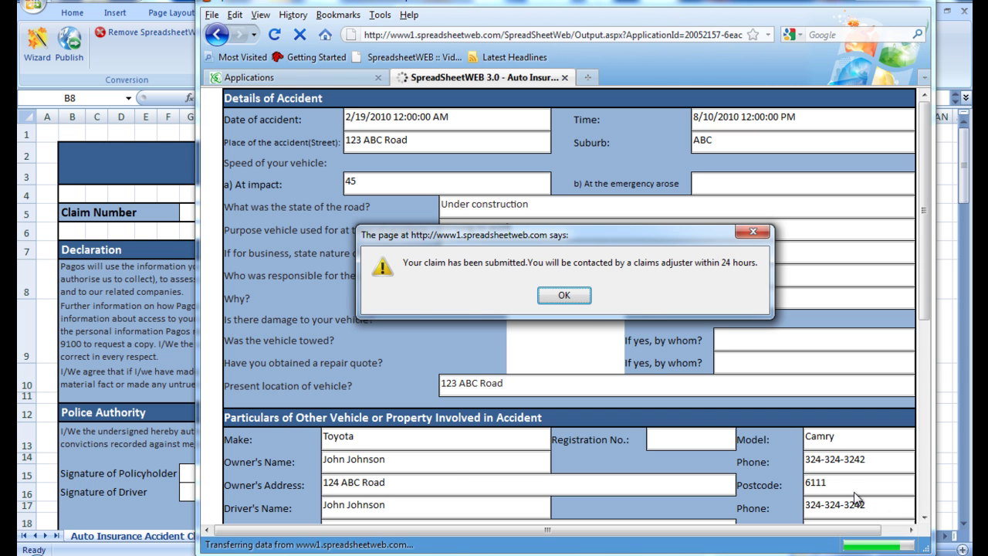
{"action": "left_click", "coordinate": [576, 298]}
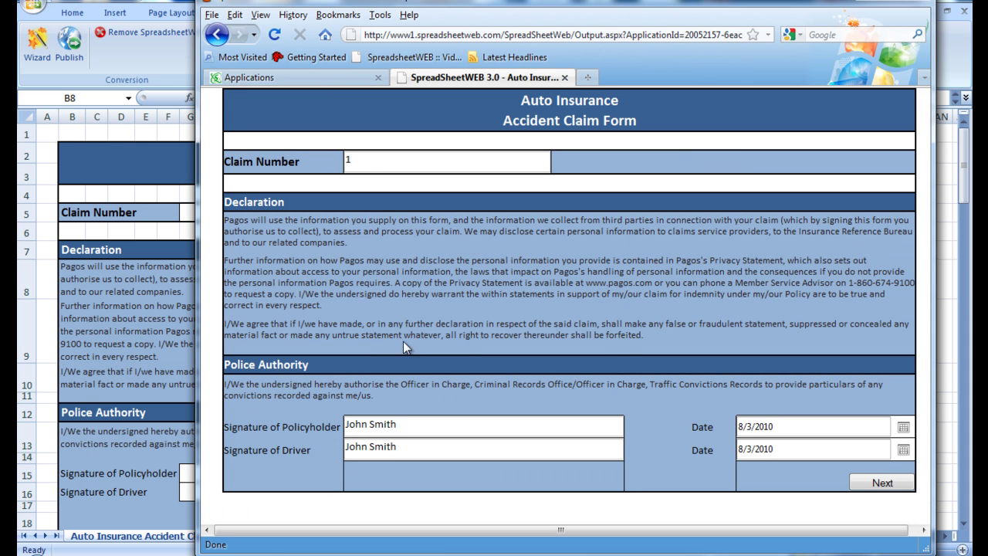
- Replace the policyholder and driver signatures with another person's name, enter a new claim number, and submit this second claim
{"action": "left_click_drag", "start_coordinate": [421, 424], "coordinate": [292, 423]}
{"action": "type", "text": "Jane Doe"}
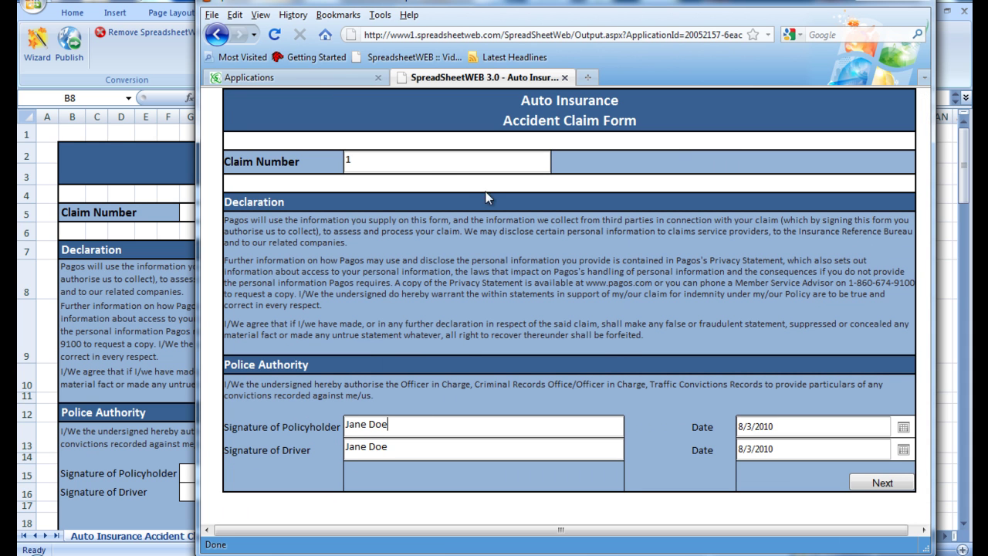
{"action": "left_click", "coordinate": [419, 164]}
{"action": "key", "text": "BackSpace"}
{"action": "type", "text": "4"}
{"action": "left_click", "coordinate": [883, 482]}
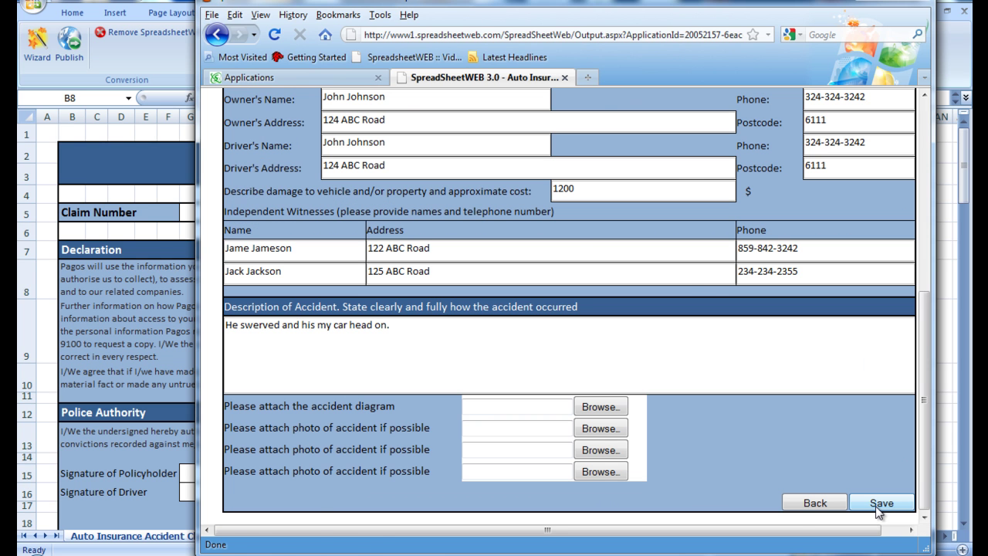
{"action": "left_click", "coordinate": [879, 505]}
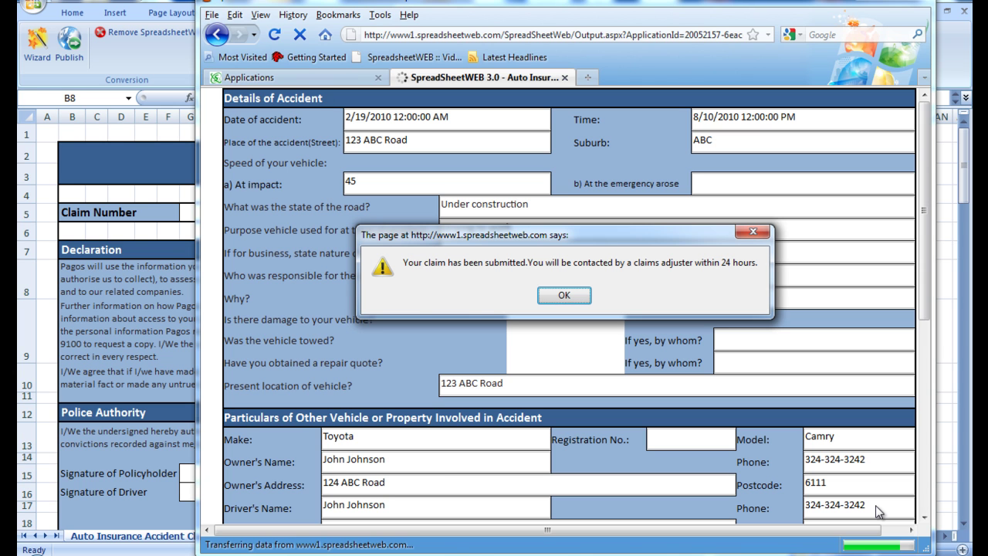
{"action": "left_click", "coordinate": [563, 297]}
- For the Auto Insurance Claim Report data records, colour the statuses New blue, Pending yellow, Approved green, Payment Successfull orange and Payment Canceled red, and save
{"action": "left_click", "coordinate": [563, 78]}
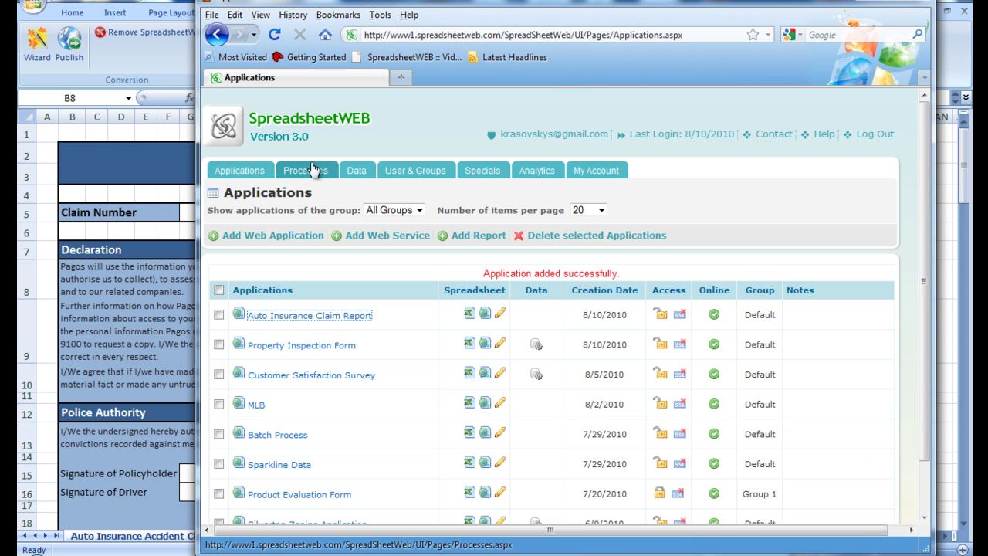
{"action": "left_click", "coordinate": [360, 170]}
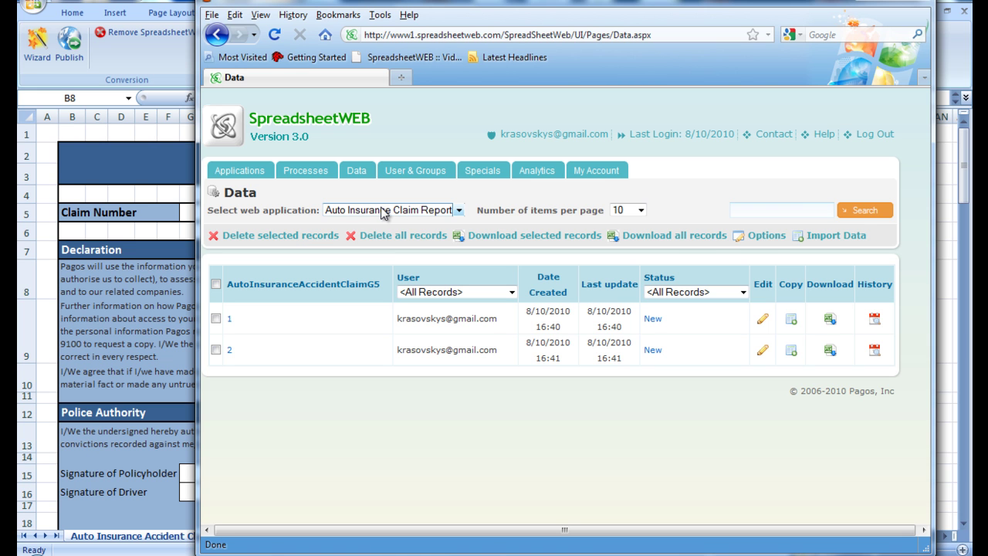
{"action": "left_click", "coordinate": [762, 238]}
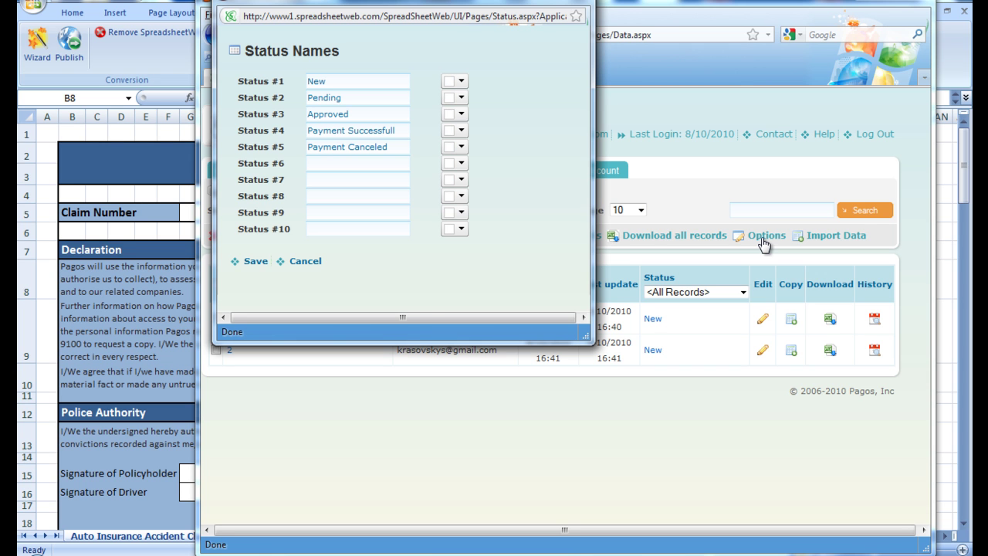
{"action": "left_click", "coordinate": [256, 263]}
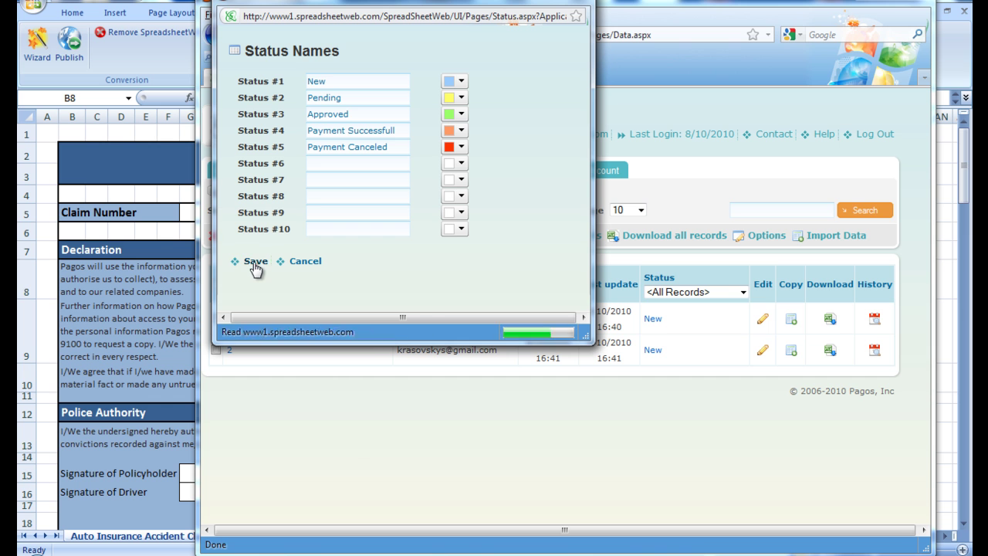
{"action": "left_click_drag", "start_coordinate": [578, 3], "coordinate": [581, 3]}
{"action": "left_click", "coordinate": [581, 3]}
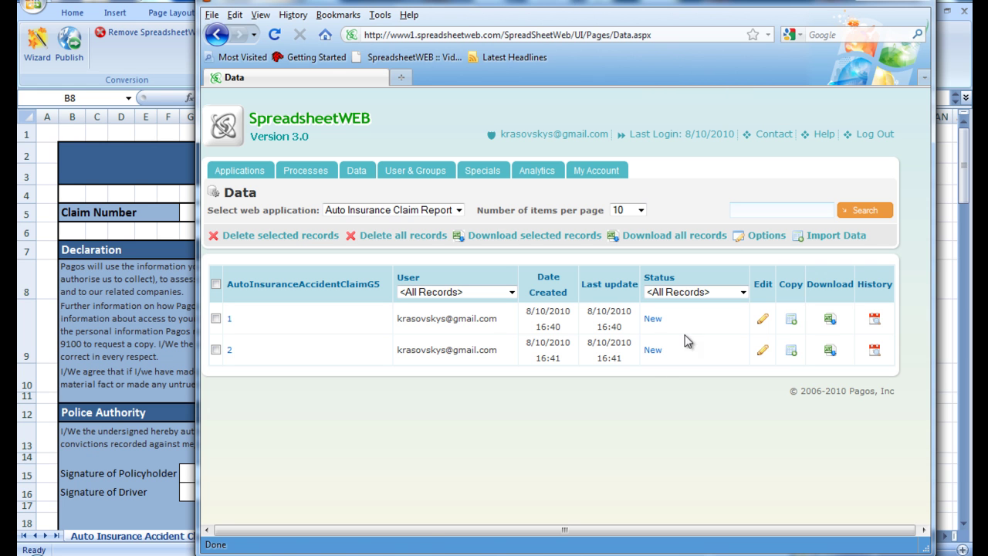
- Change the status of claim record 1 to Pending and save the change
{"action": "left_click", "coordinate": [653, 318]}
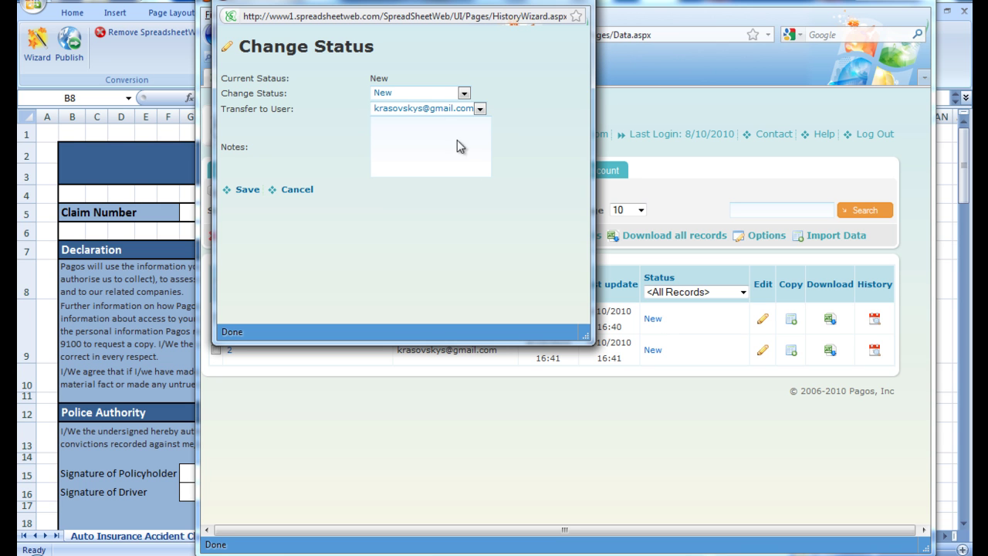
{"action": "left_click", "coordinate": [434, 93]}
{"action": "left_click", "coordinate": [417, 115]}
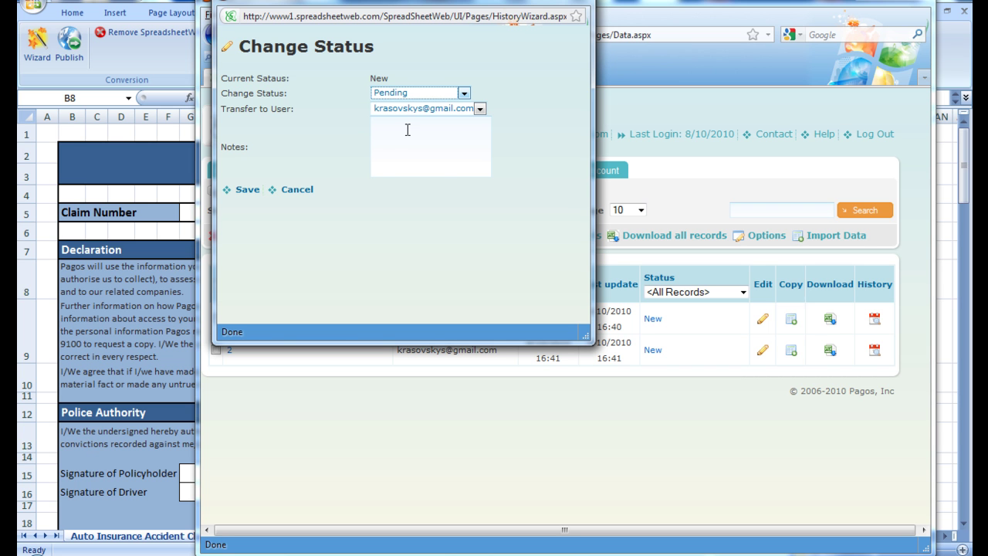
{"action": "left_click", "coordinate": [248, 190]}
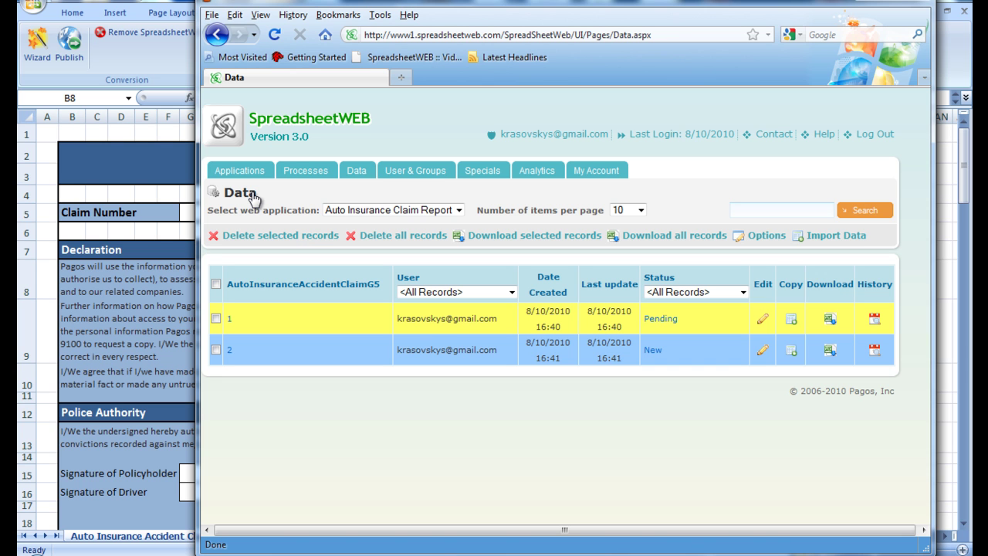
- Open claim record 1 and review its declaration, insured, vehicle, driver and accident pages down to the attachments
{"action": "left_click", "coordinate": [232, 325]}
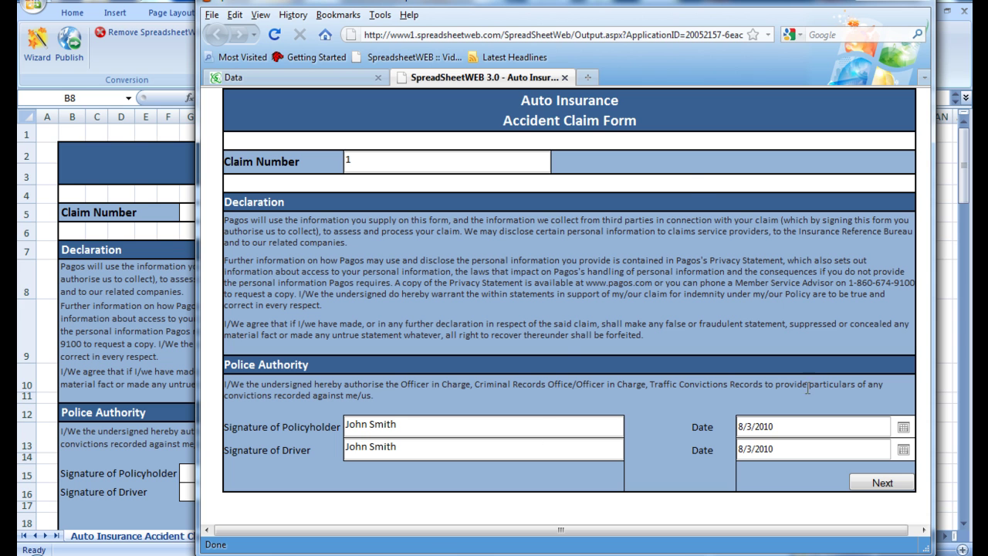
{"action": "left_click", "coordinate": [877, 483]}
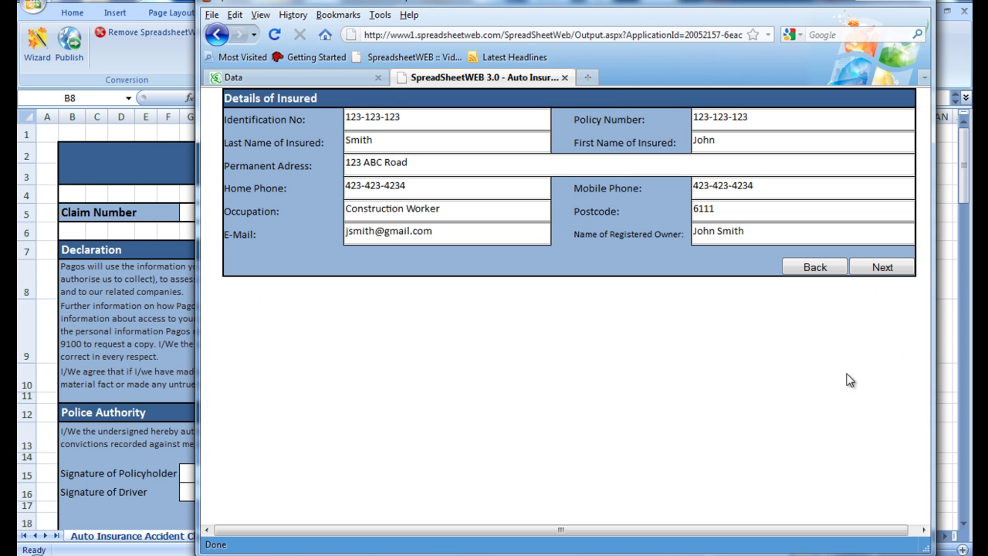
{"action": "left_click", "coordinate": [884, 267]}
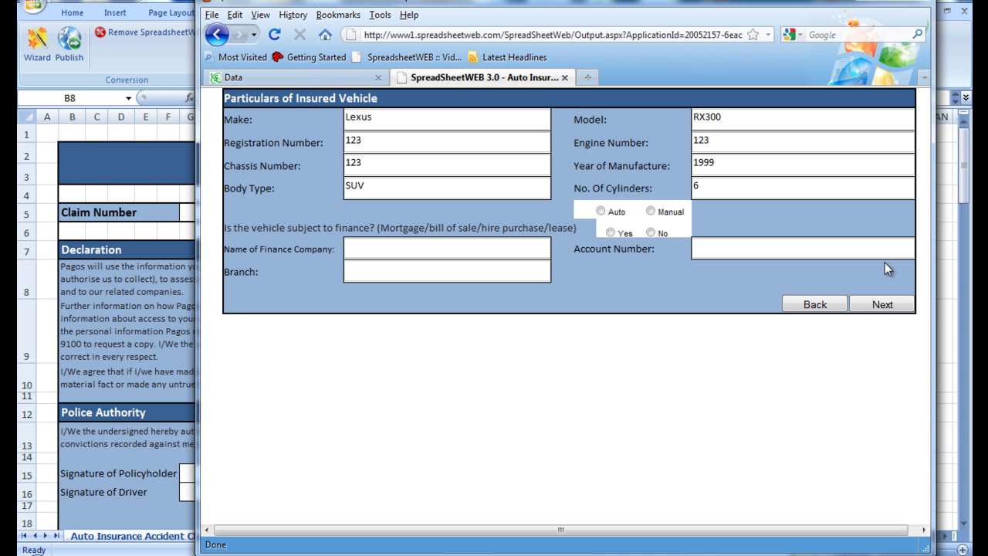
{"action": "left_click", "coordinate": [878, 303]}
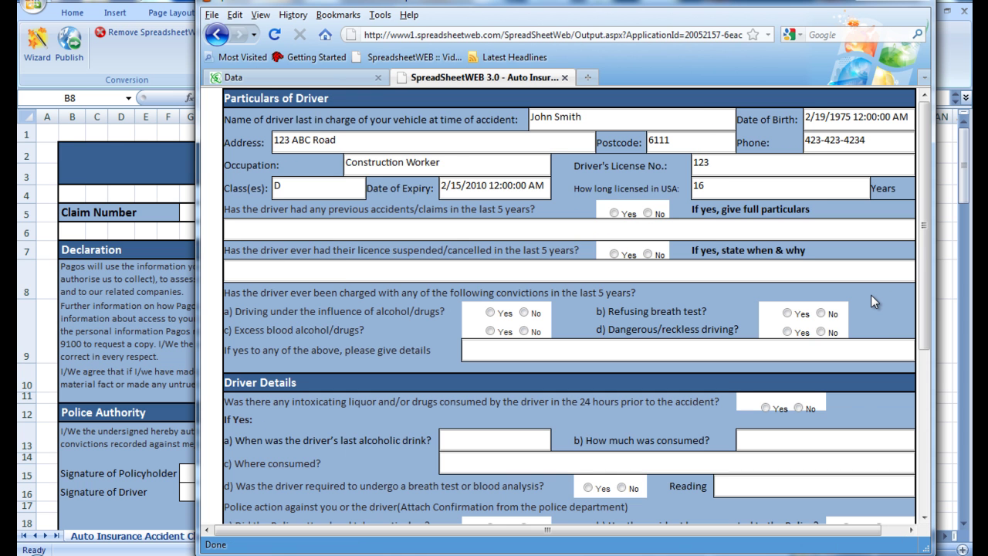
{"action": "scroll", "coordinate": [871, 295], "scroll_direction": "down", "scroll_amount": 6}
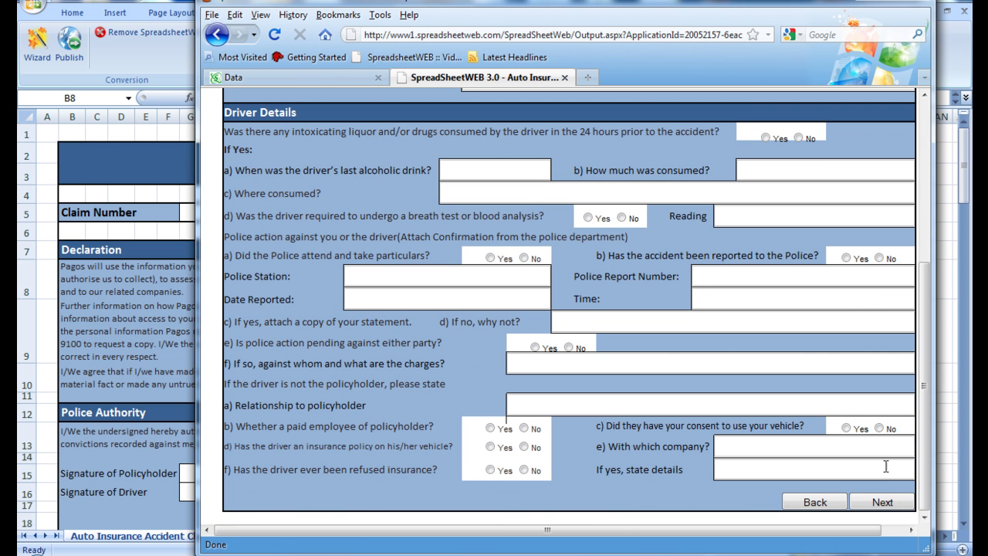
{"action": "left_click", "coordinate": [883, 502]}
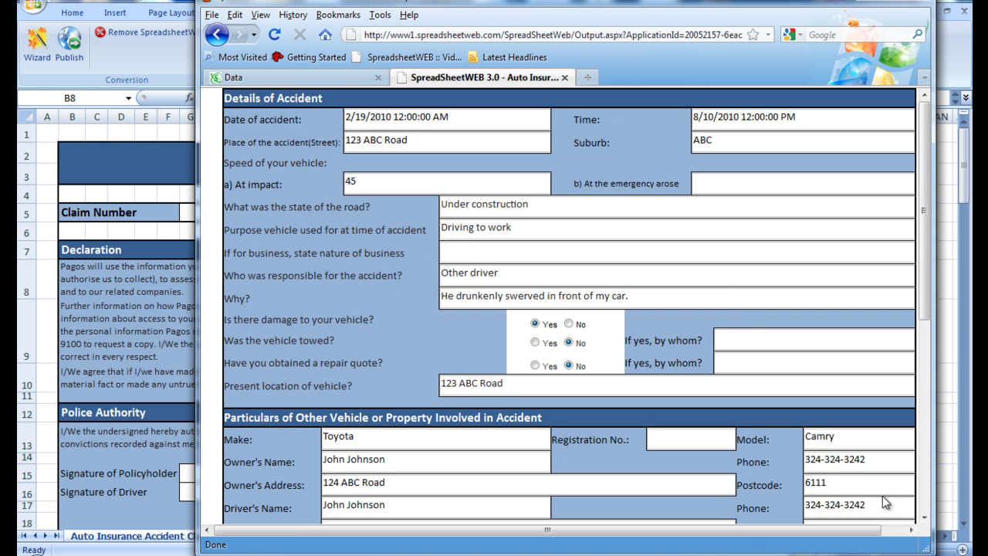
{"action": "scroll", "coordinate": [882, 496], "scroll_direction": "down", "scroll_amount": 8}
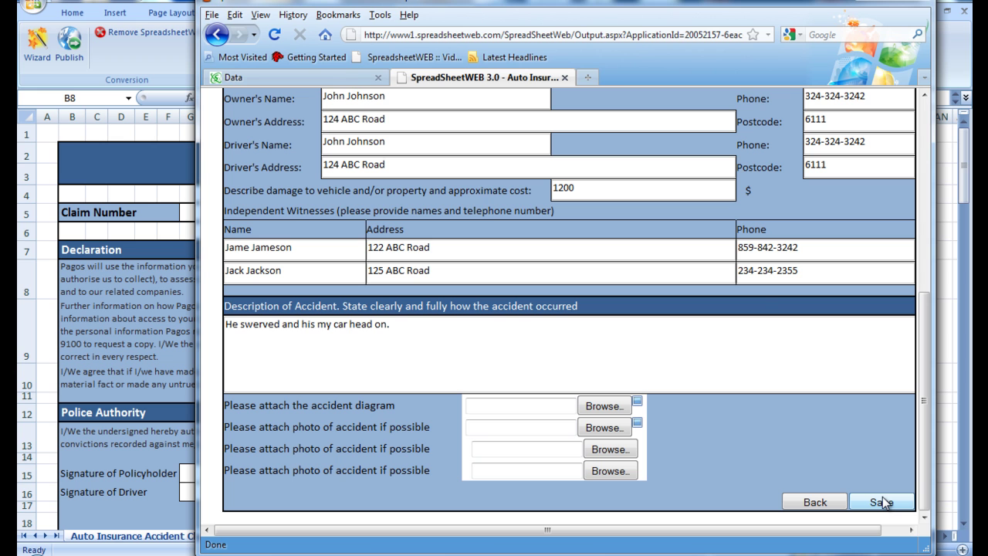
- View the attached accident diagram ferrari+car+crash+3.jpg, and close the image, the downloads list and the claim record
{"action": "left_click", "coordinate": [638, 402]}
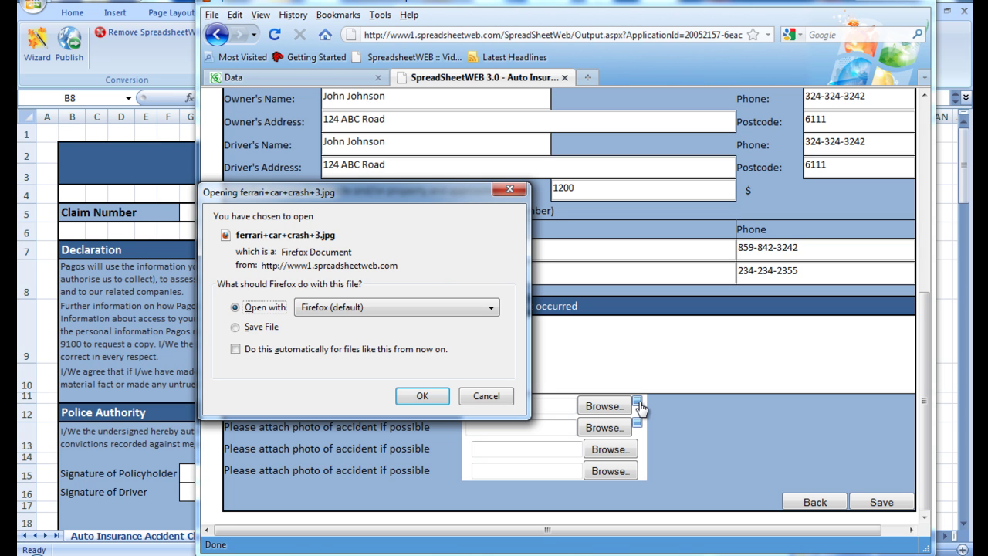
{"action": "left_click", "coordinate": [428, 397]}
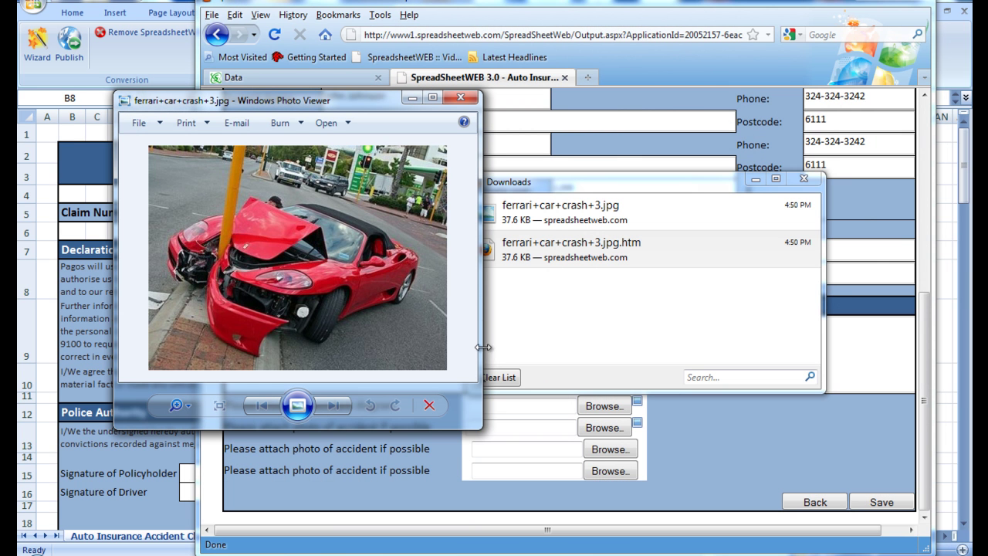
{"action": "left_click", "coordinate": [461, 98]}
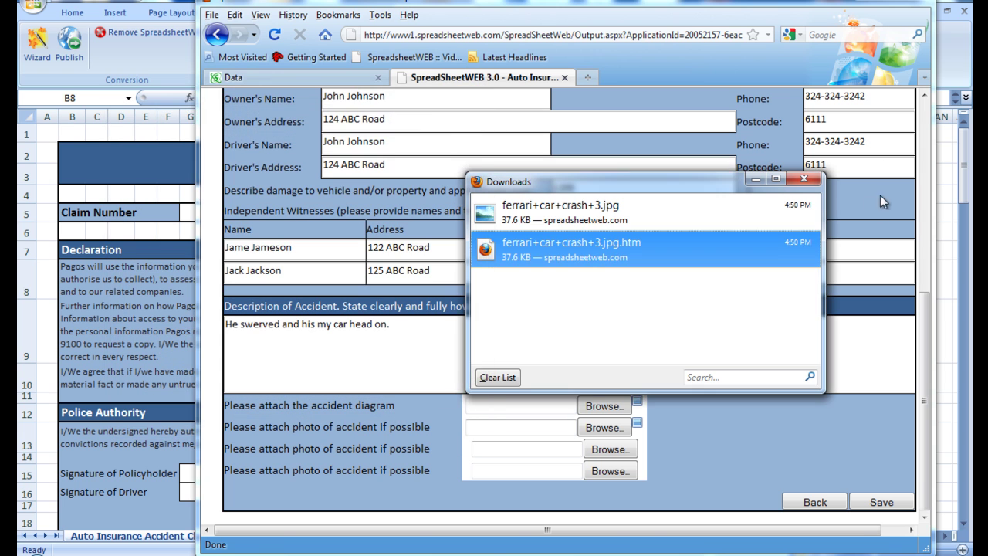
{"action": "left_click", "coordinate": [804, 178]}
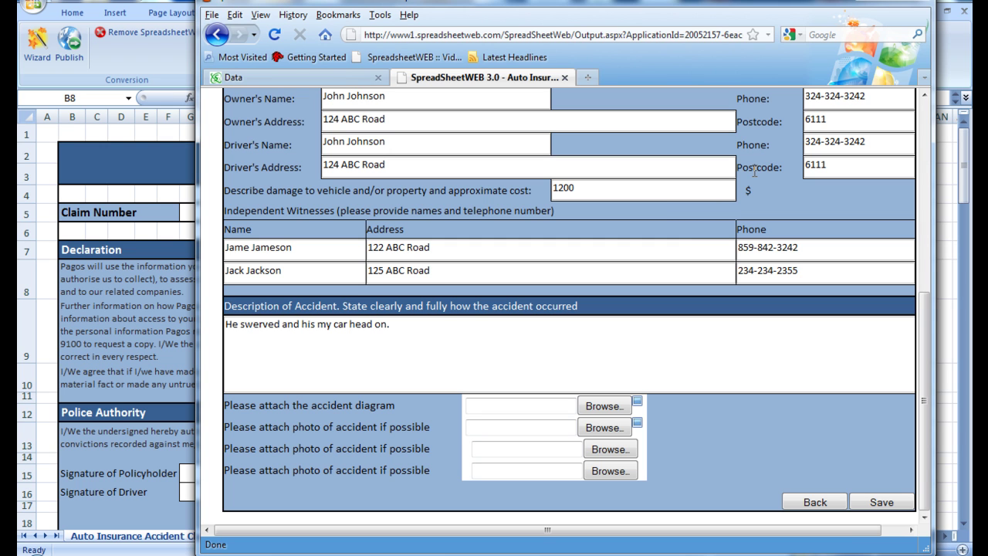
{"action": "left_click", "coordinate": [564, 77]}
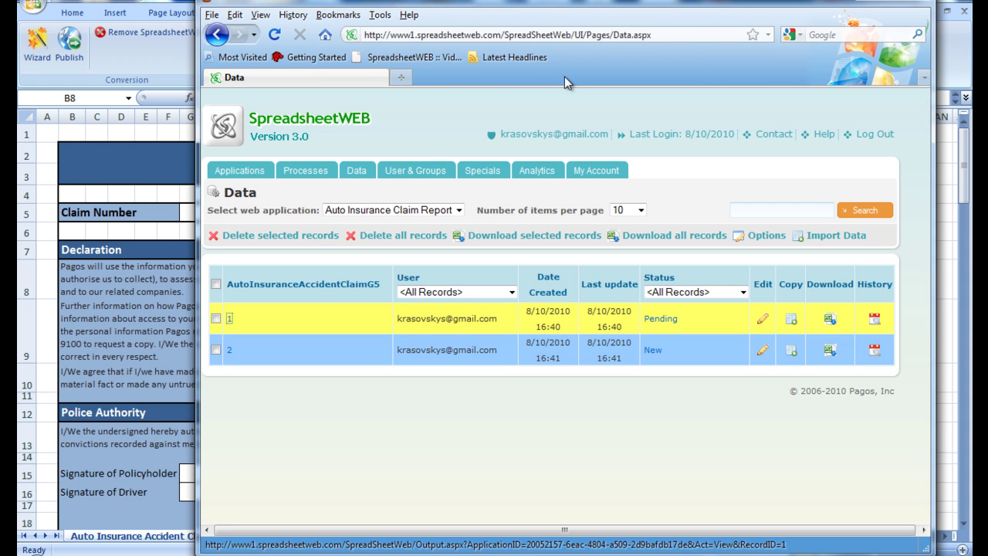
- Download claim records 1 and 2 together as Report_8_10_2010.xls and open the file in Excel to review the exported data
{"action": "left_click", "coordinate": [217, 319]}
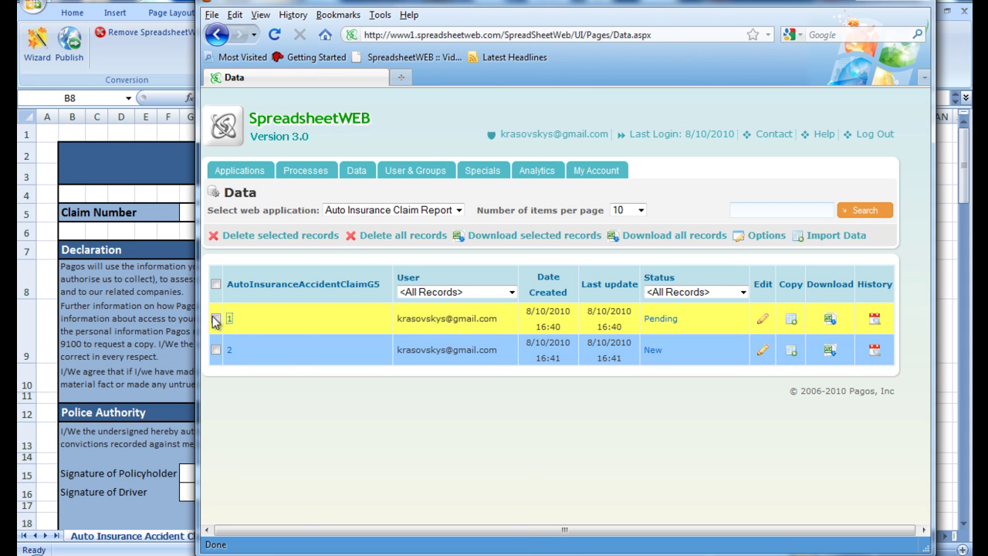
{"action": "left_click", "coordinate": [216, 350]}
{"action": "left_click", "coordinate": [484, 238]}
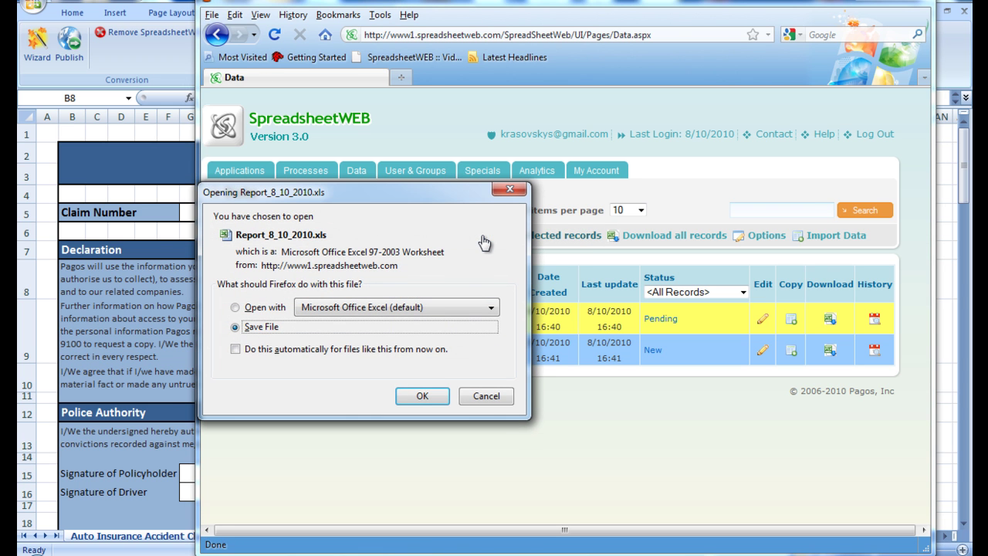
{"action": "left_click", "coordinate": [422, 397]}
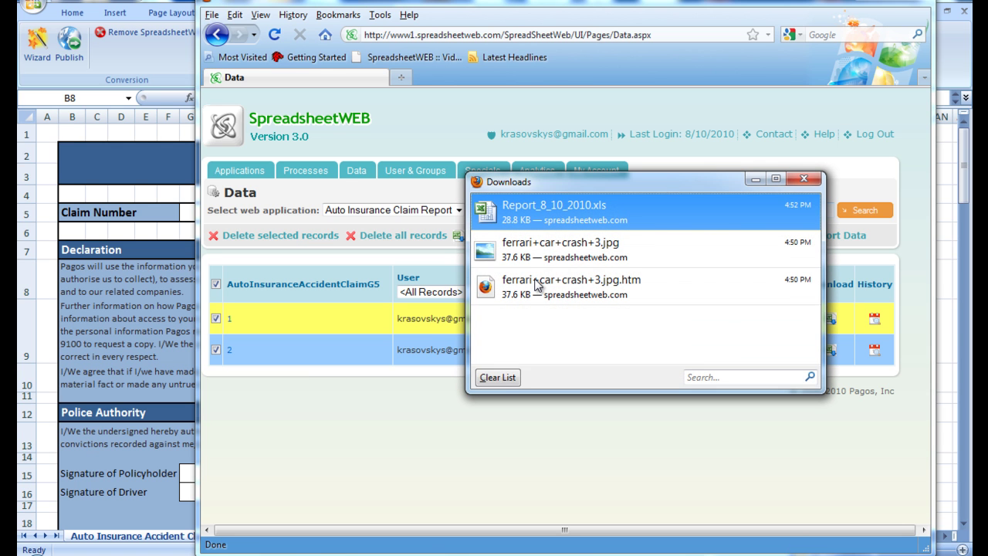
{"action": "double_click", "coordinate": [549, 202]}
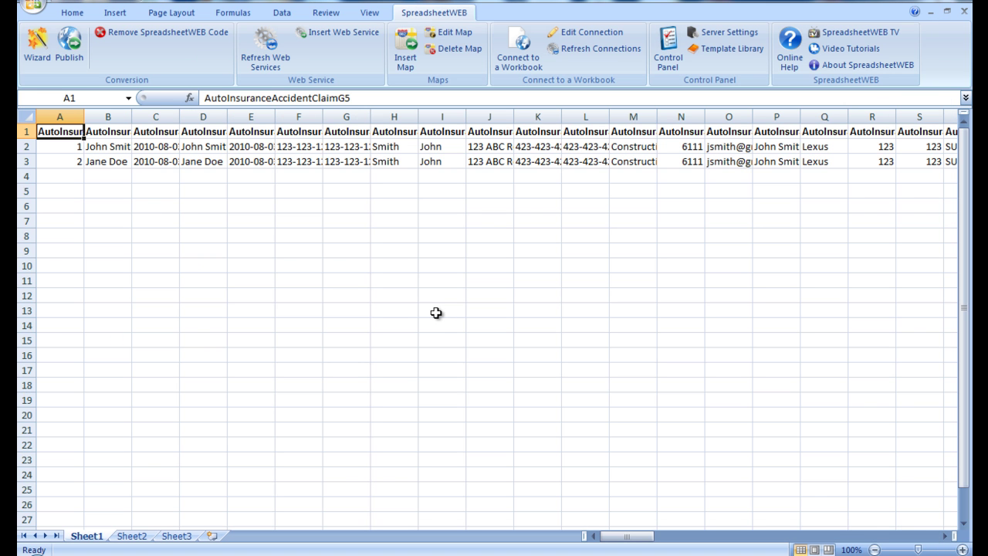
{"action": "left_click", "coordinate": [437, 313]}
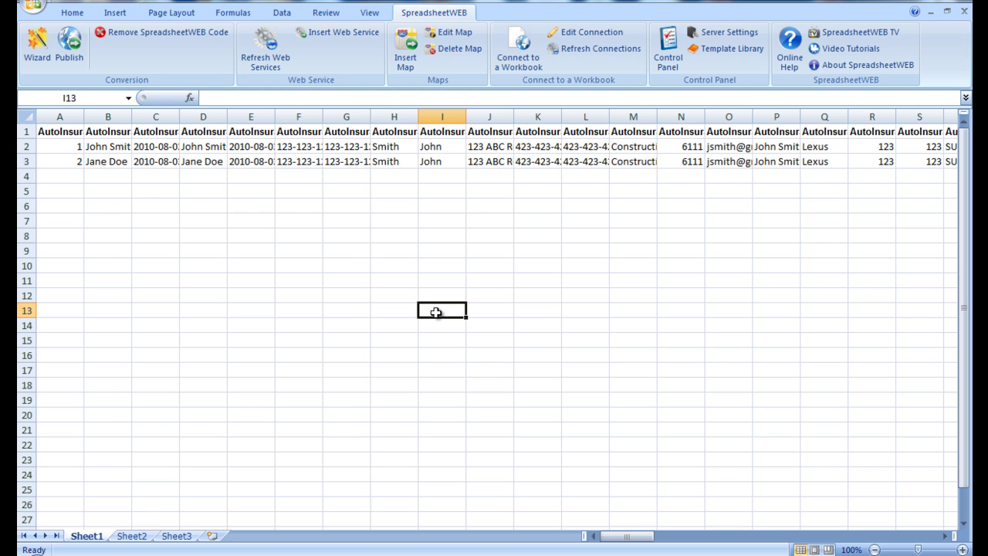
{"action": "left_click_drag", "start_coordinate": [647, 539], "coordinate": [628, 545]}
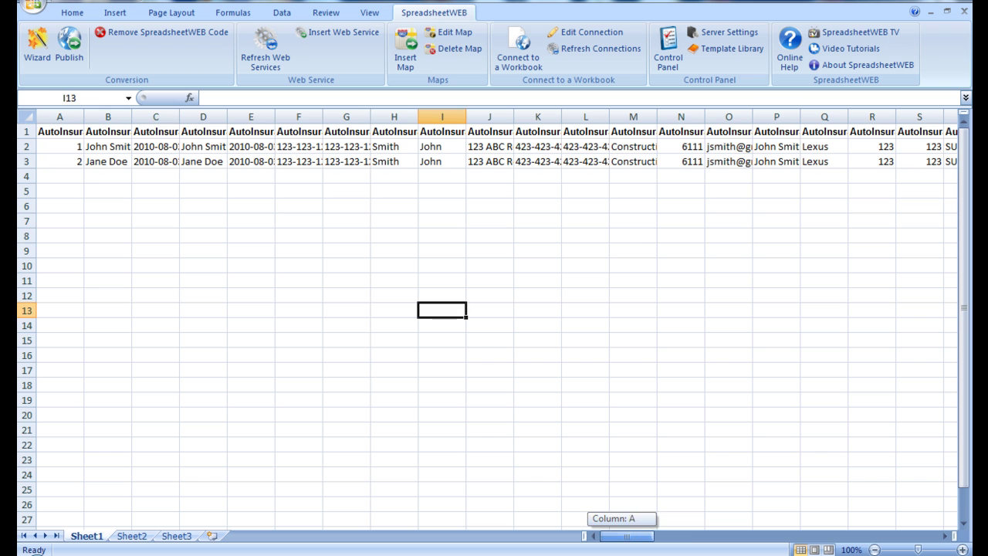
{"action": "left_click", "coordinate": [169, 238]}
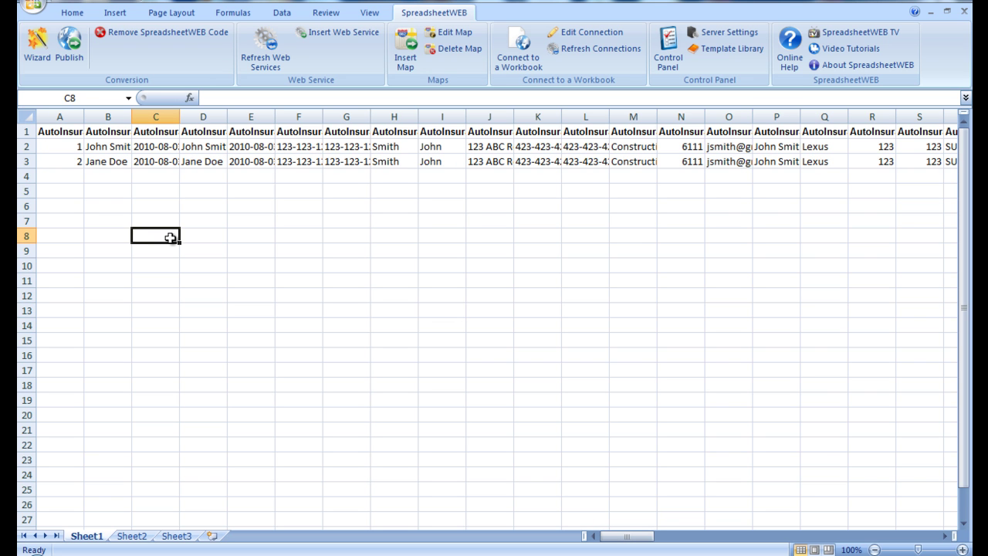